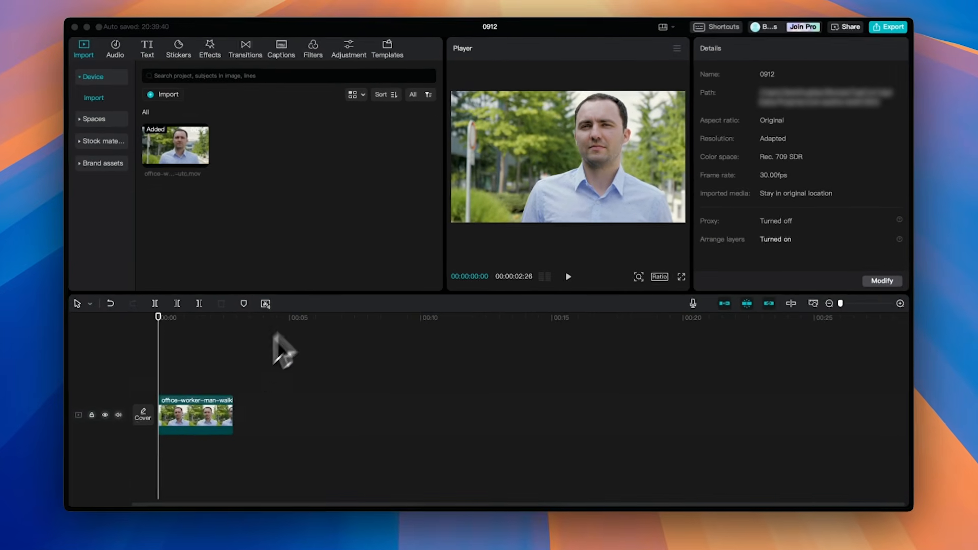
# Step: Duplicate the video clip onto a new track above the original
pyautogui.click(190, 424)
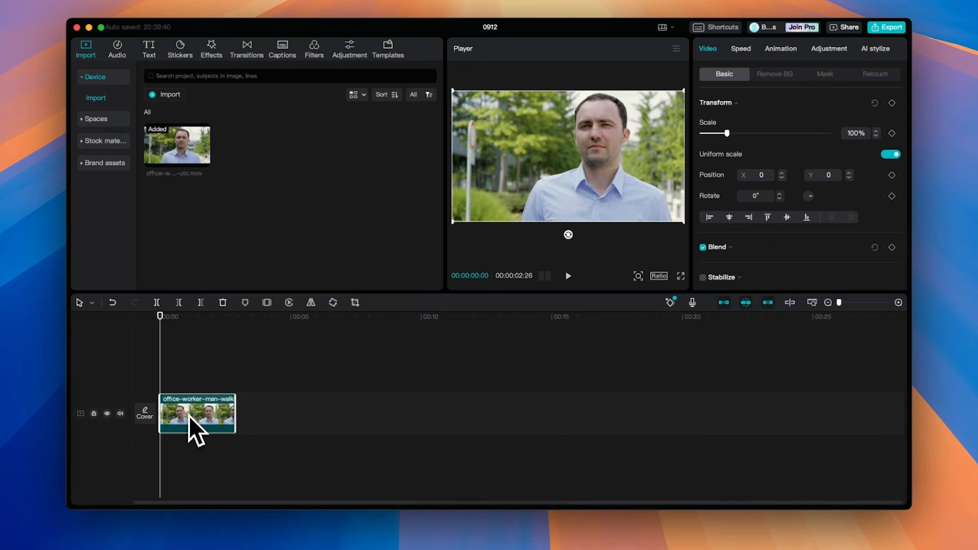
pyautogui.press('super+c')
pyautogui.press('super+v')
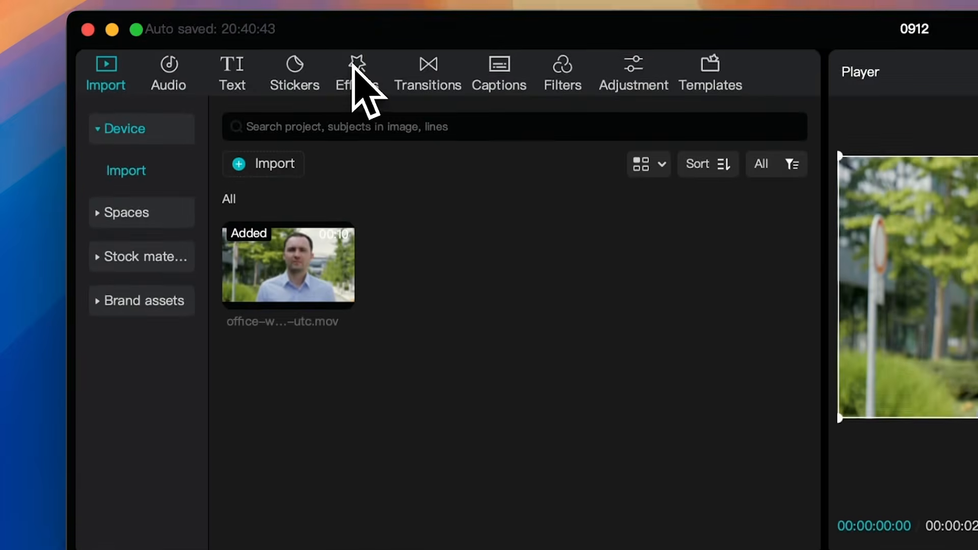
# Step: Apply the Lens video effect Blur to the upper duplicate clip
pyautogui.click(357, 0)
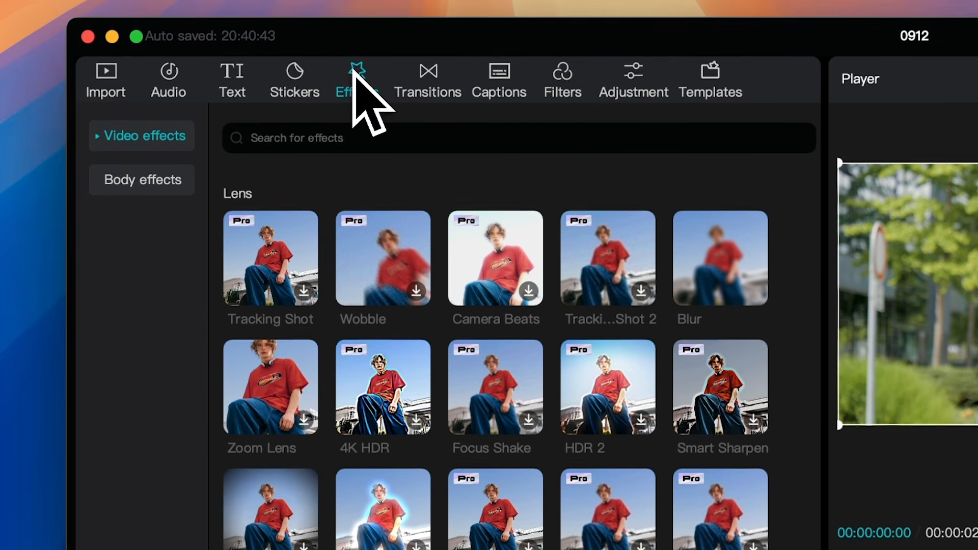
pyautogui.click(102, 137)
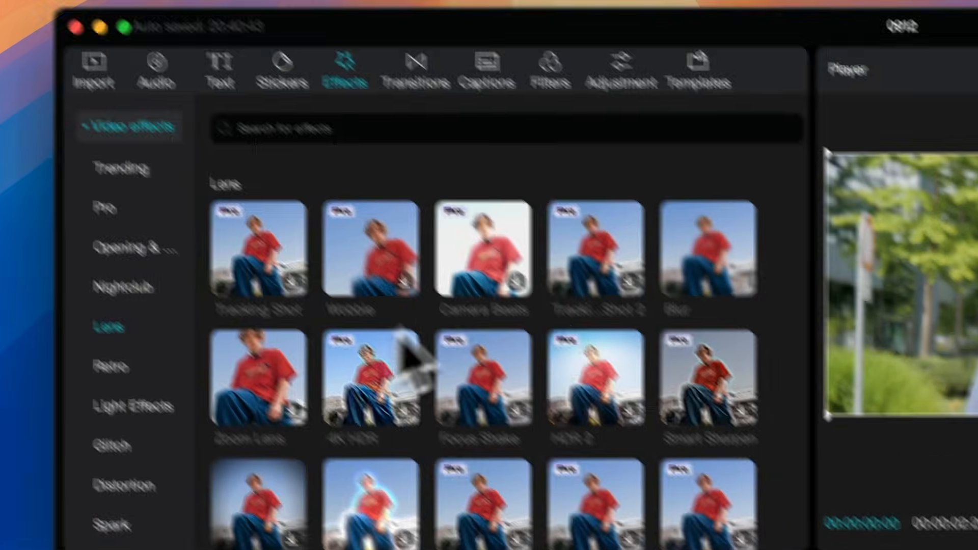
pyautogui.moveTo(715, 284)
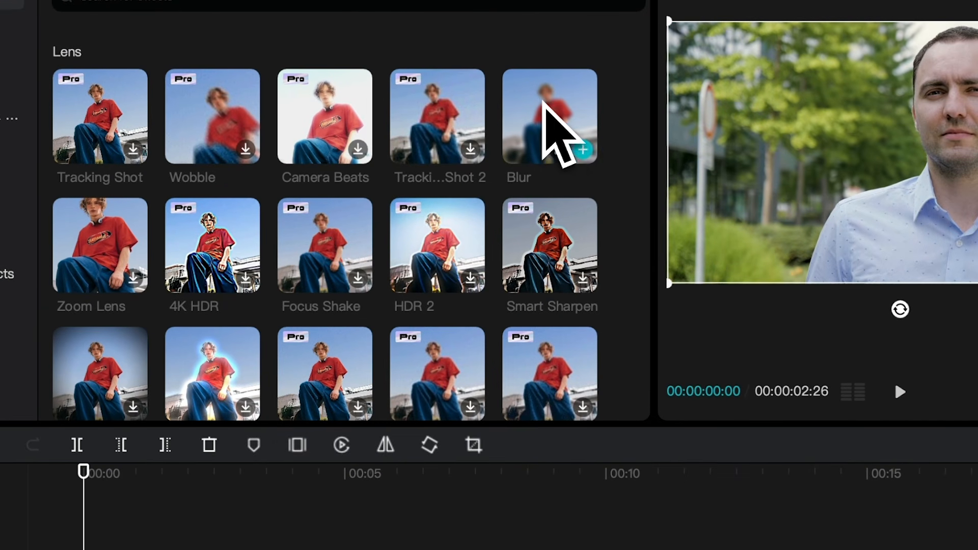
pyautogui.moveTo(543, 100); pyautogui.dragTo(134, 549)
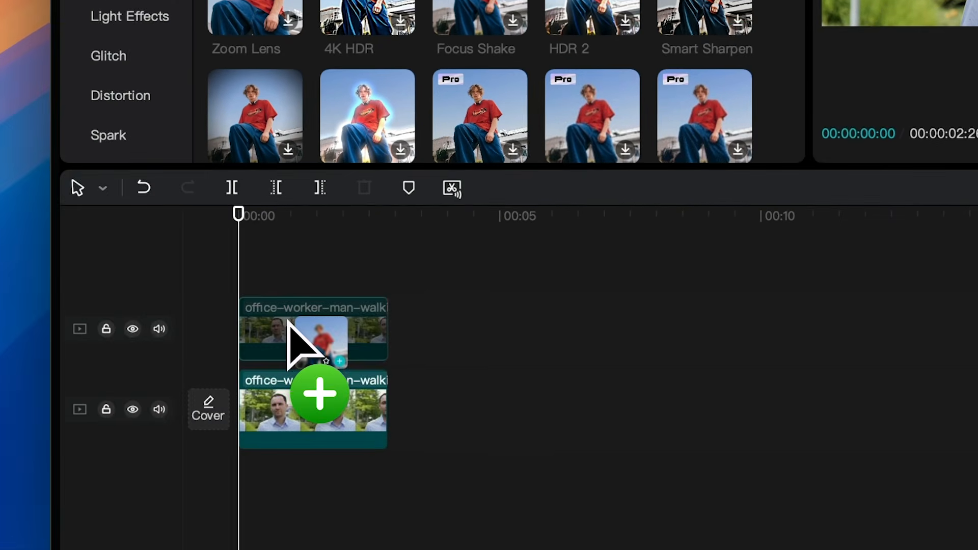
pyautogui.moveTo(288, 322); pyautogui.dragTo(287, 321)
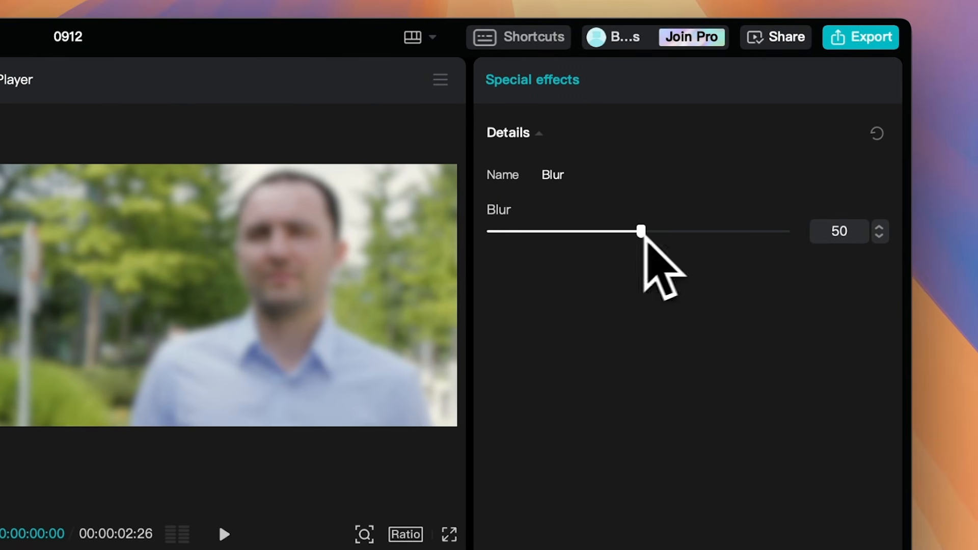
# Step: Set the Blur effect's strength to 70
pyautogui.moveTo(643, 235); pyautogui.dragTo(715, 238)
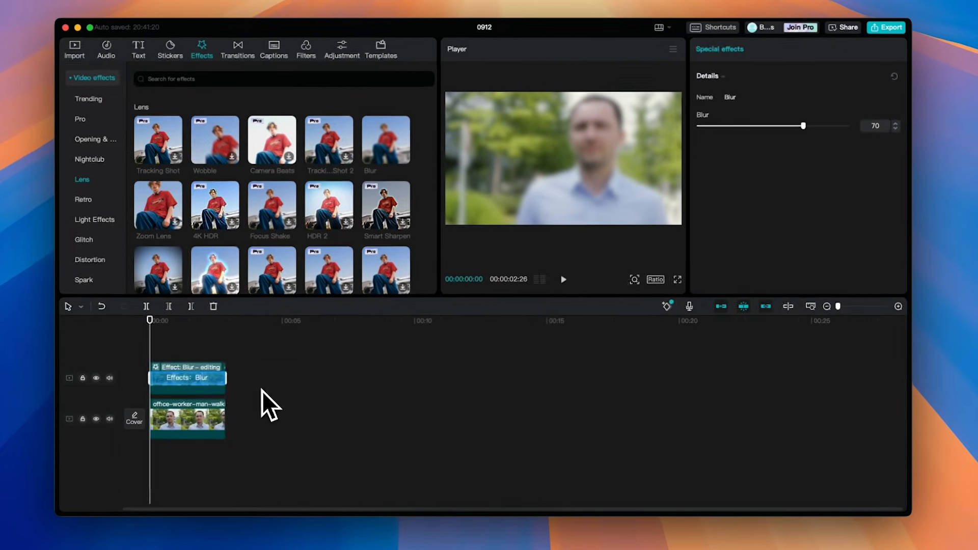
pyautogui.click(269, 382)
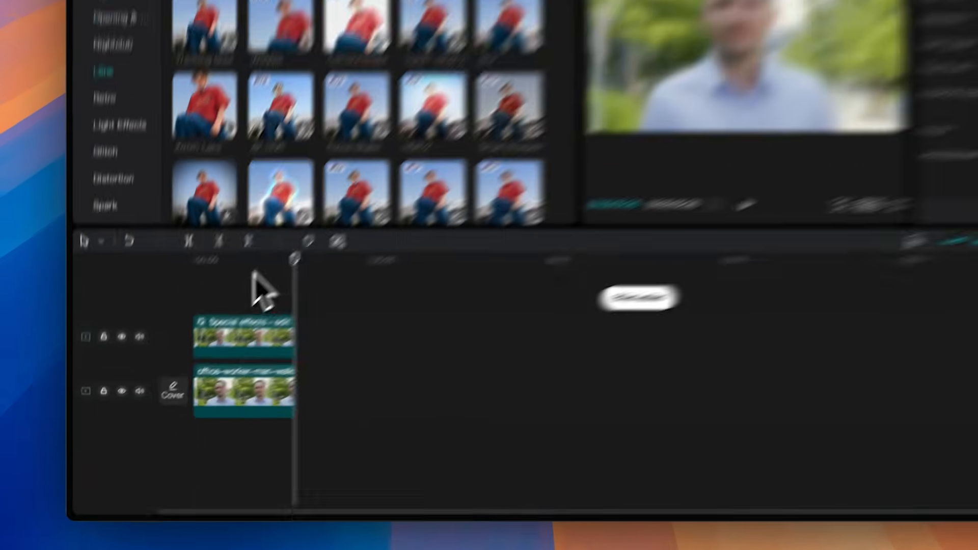
# Step: Open the effect editing options for the upper blurred clip
pyautogui.click(162, 347)
pyautogui.moveTo(163, 348); pyautogui.dragTo(173, 349)
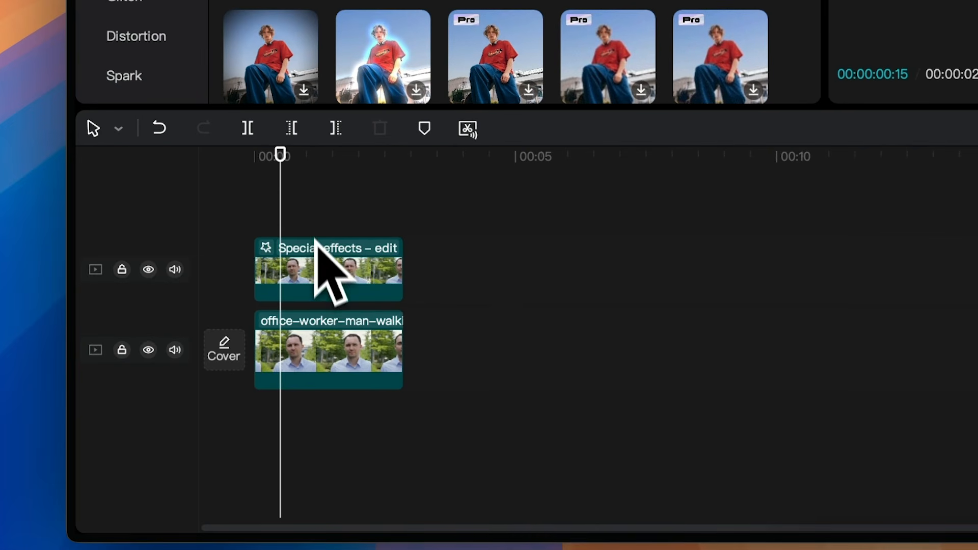
pyautogui.rightClick(317, 267)
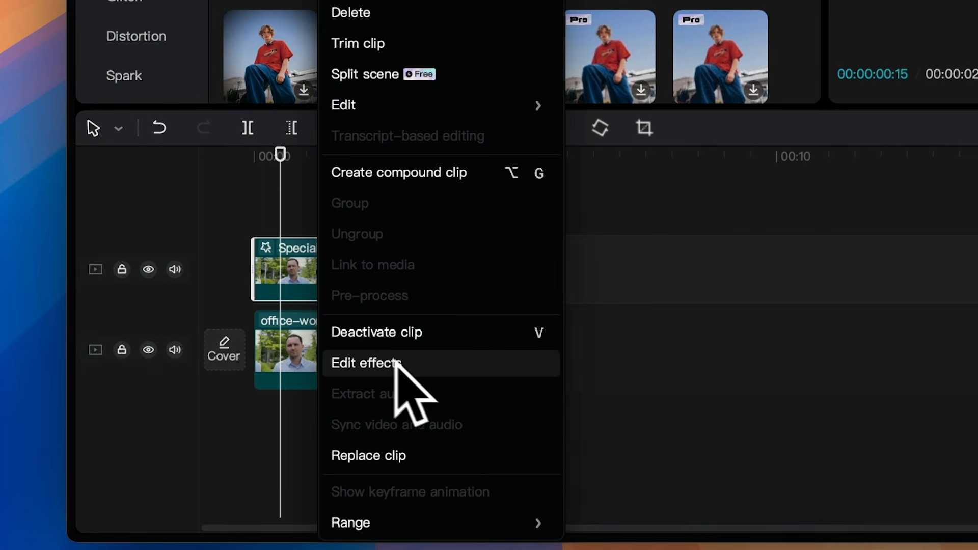
pyautogui.click(398, 363)
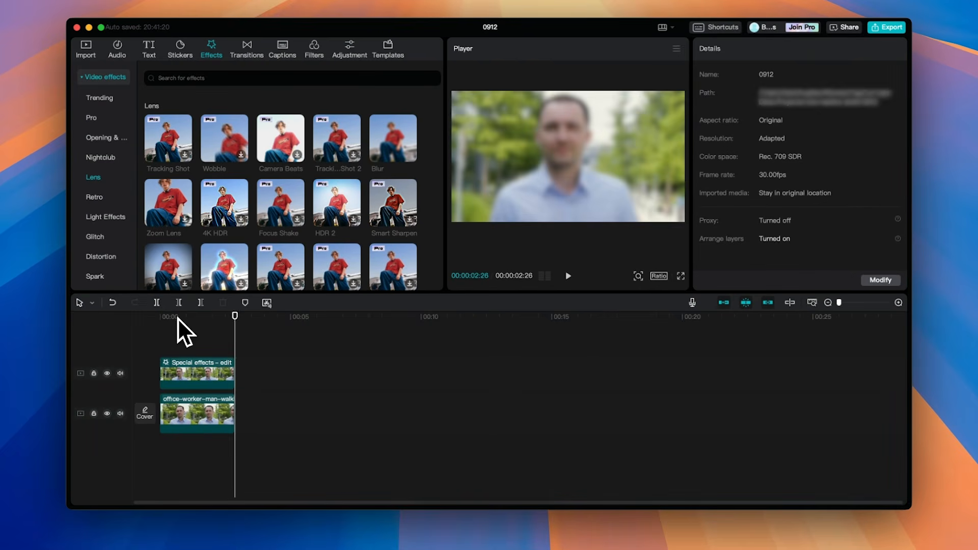
# Step: Add a Circle mask to the upper clip and position it over the man's face
pyautogui.click(149, 323)
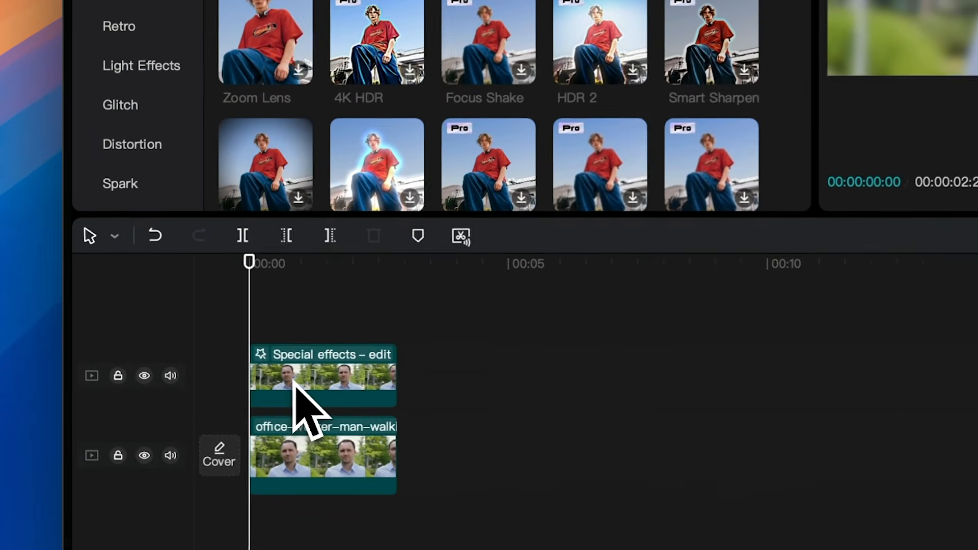
pyautogui.click(184, 378)
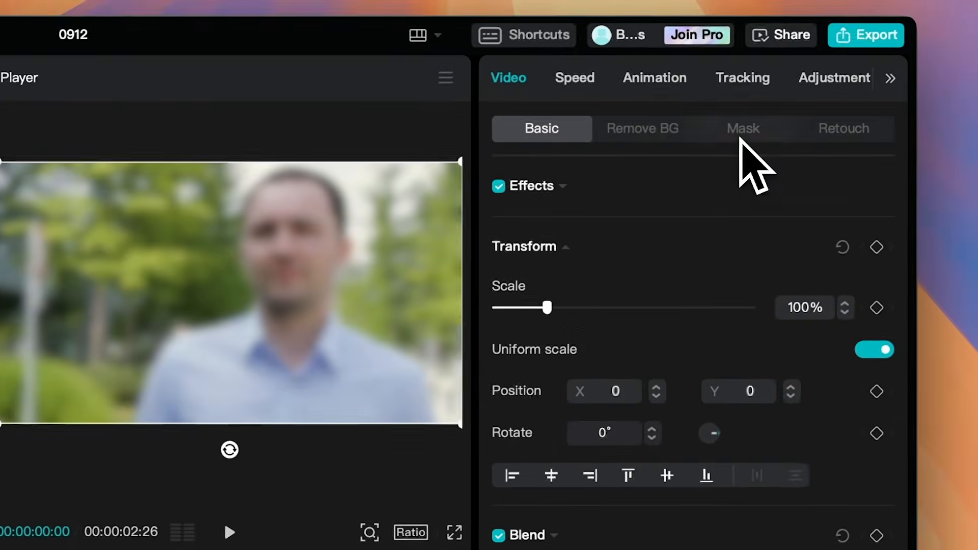
pyautogui.click(738, 133)
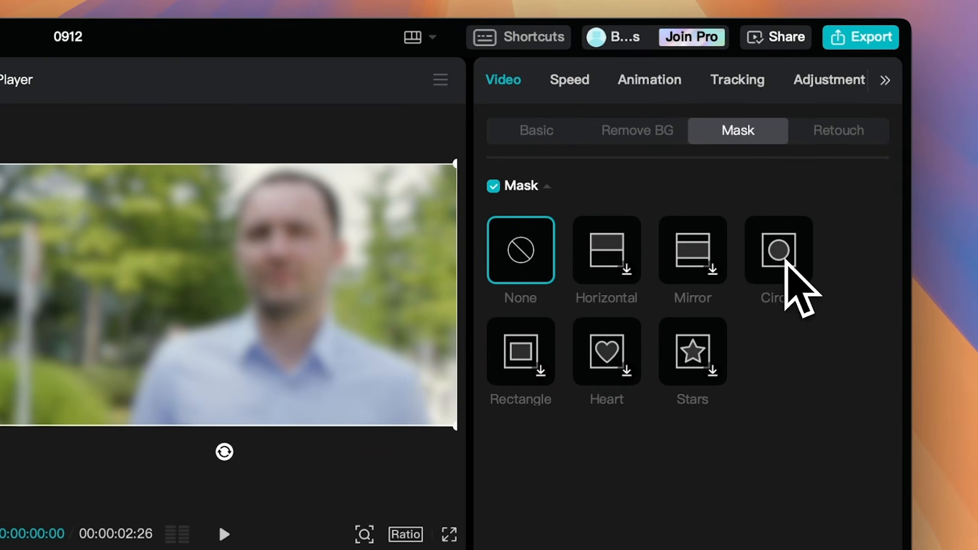
pyautogui.click(785, 260)
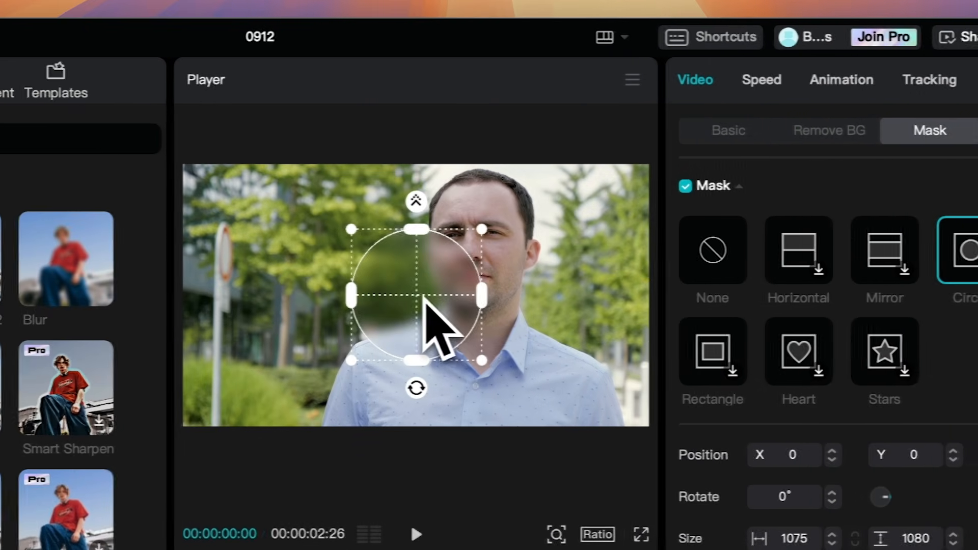
pyautogui.moveTo(424, 298); pyautogui.dragTo(473, 248)
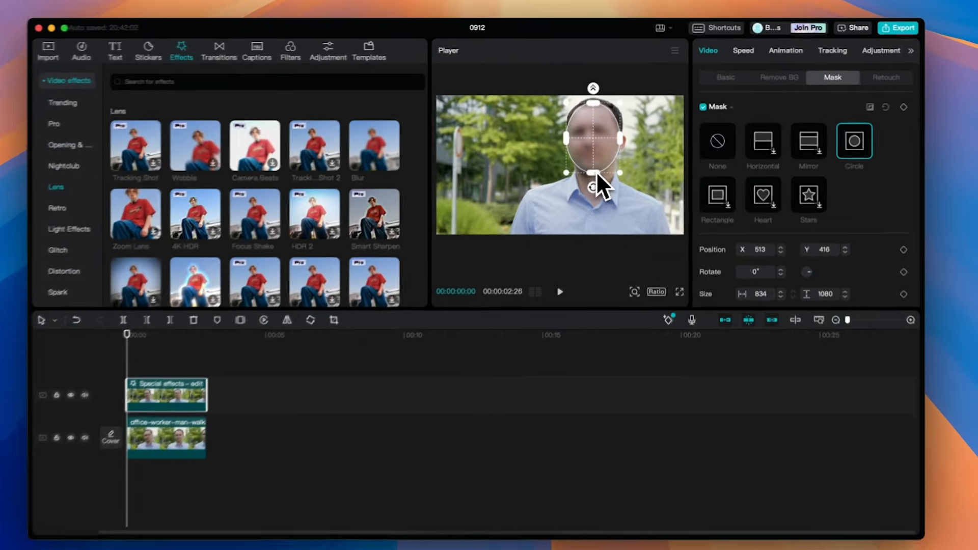
pyautogui.moveTo(500, 310); pyautogui.dragTo(501, 316)
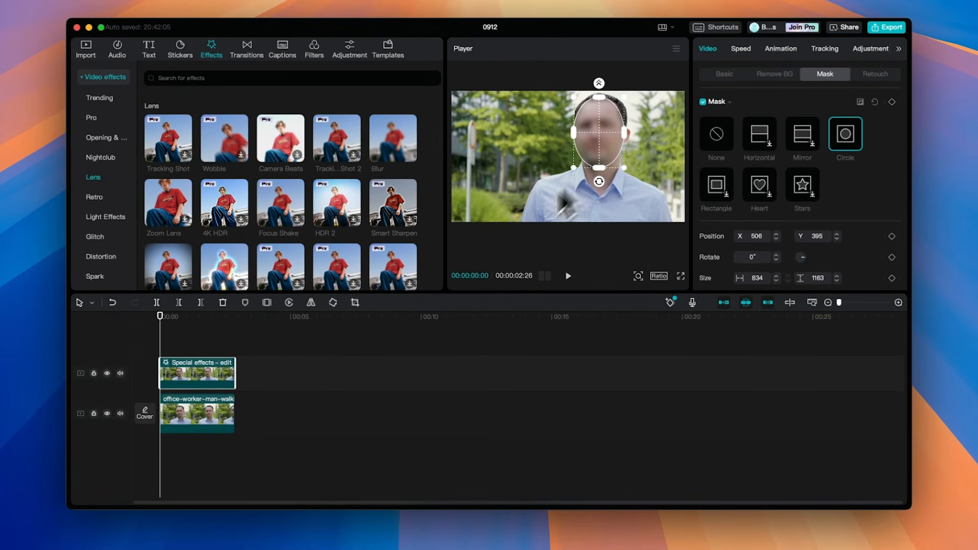
# Step: Set the circle mask's feather to 79
pyautogui.click(275, 352)
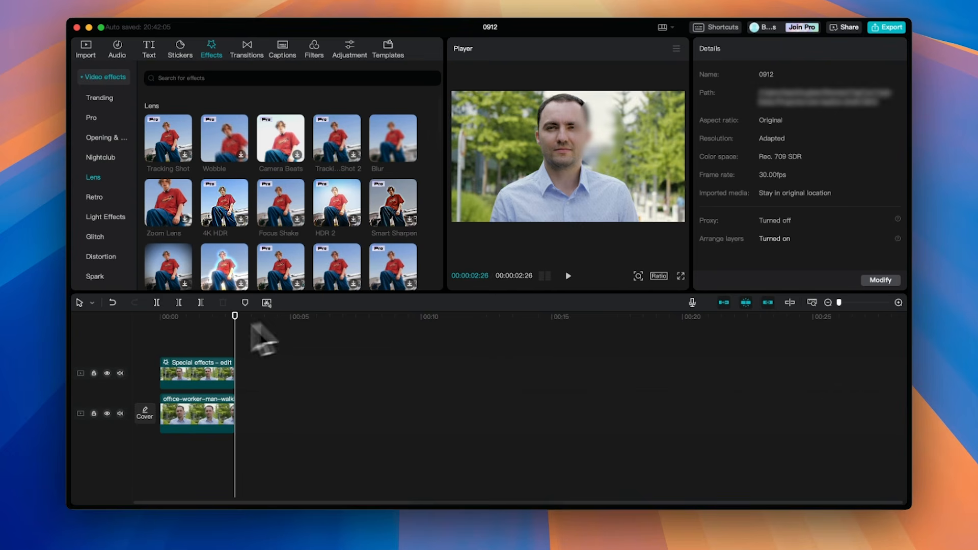
pyautogui.click(143, 324)
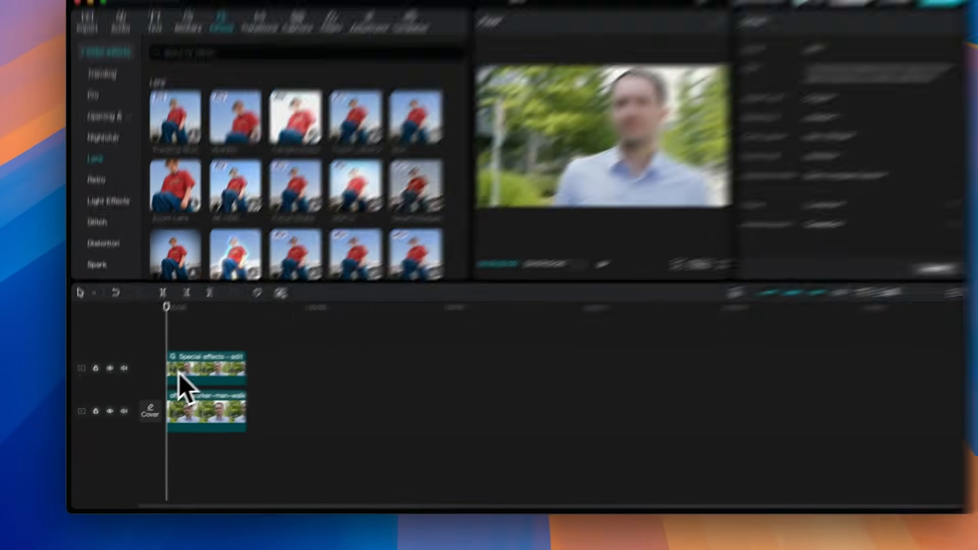
pyautogui.click(171, 380)
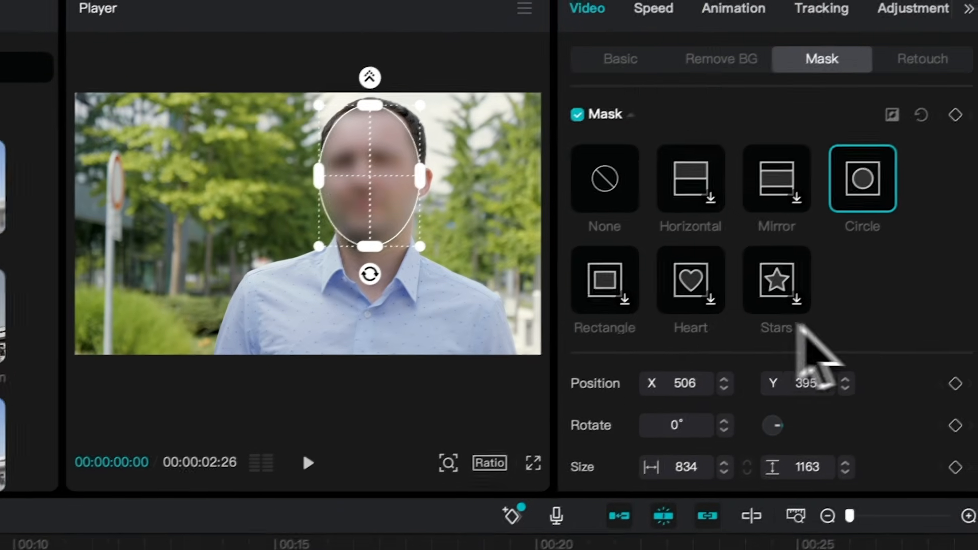
pyautogui.scroll(-2, 883, 334)
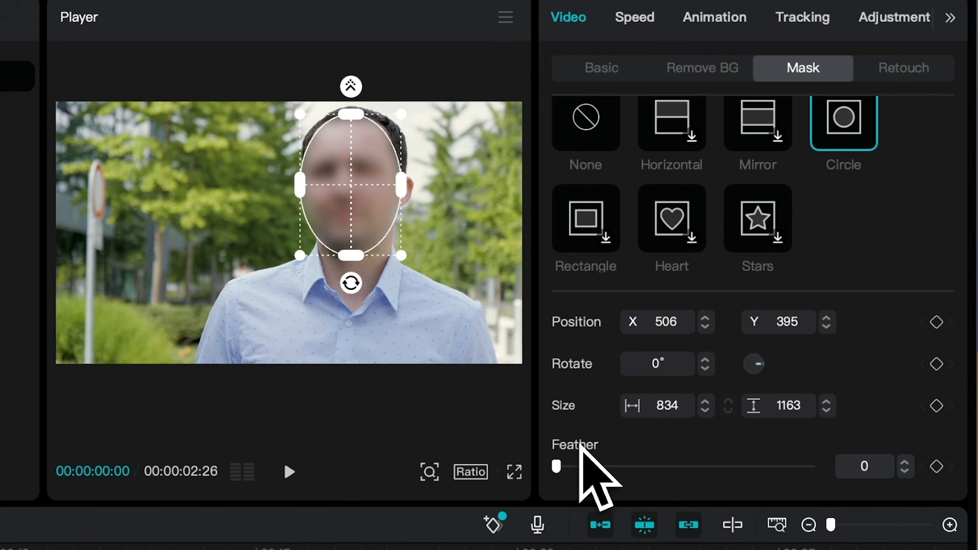
pyautogui.moveTo(559, 468); pyautogui.dragTo(761, 471)
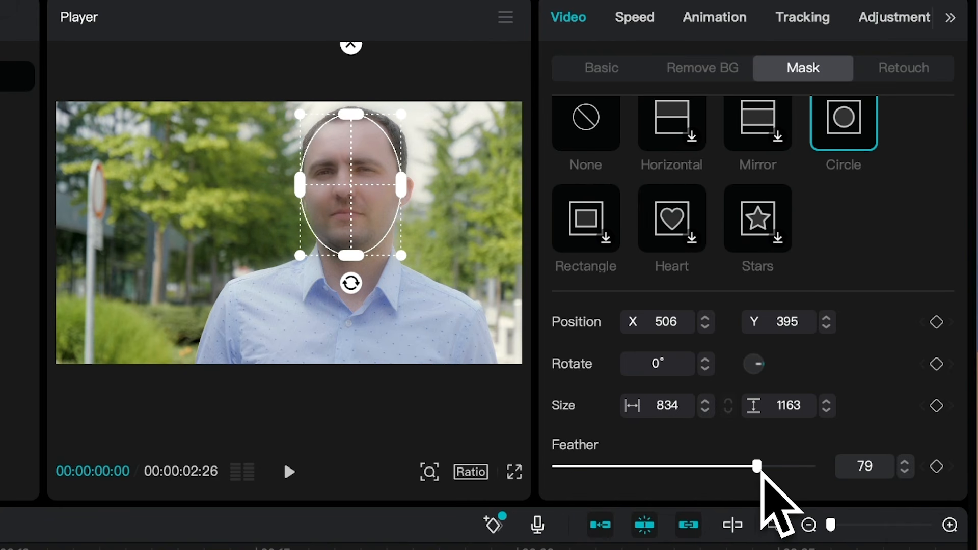
# Step: Lower the mask feather to about 4 and preview the result
pyautogui.moveTo(761, 475); pyautogui.dragTo(561, 476)
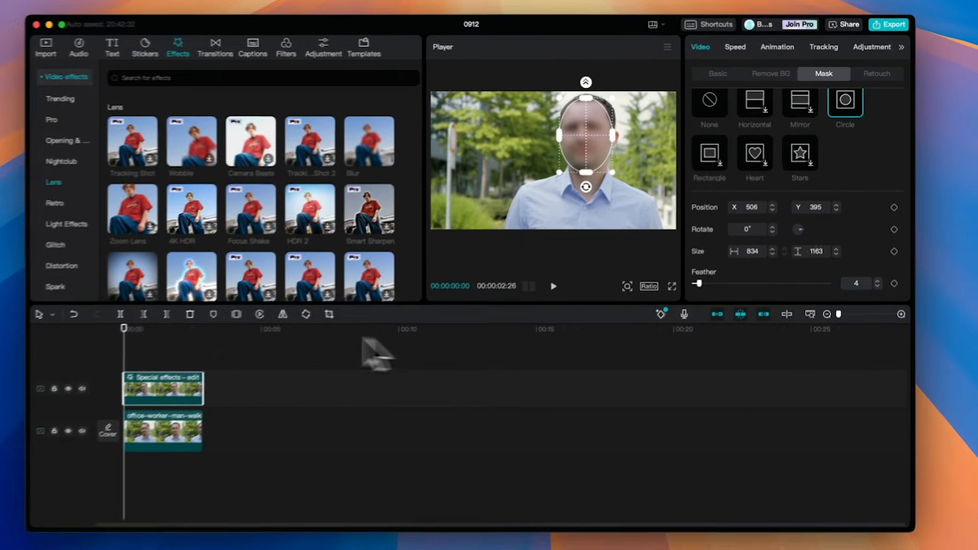
pyautogui.click(180, 338)
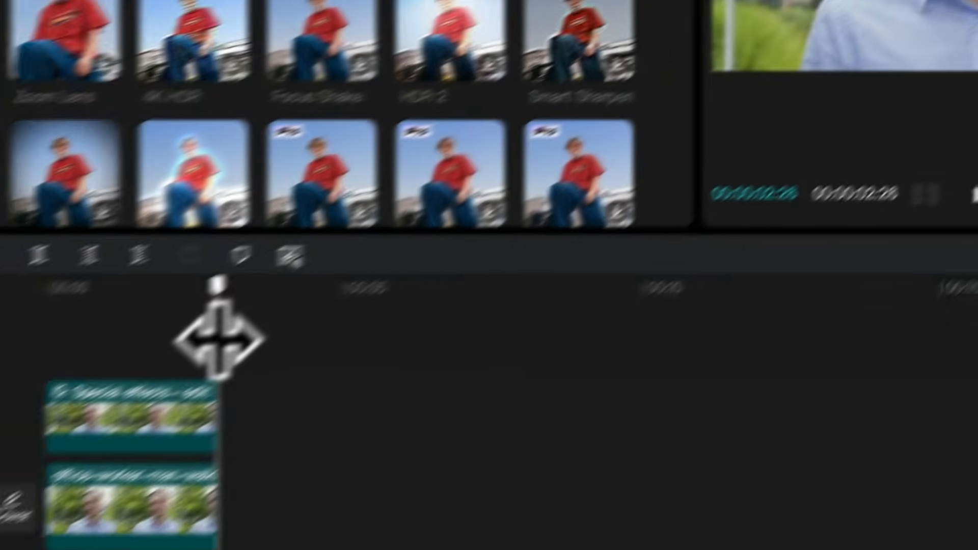
pyautogui.moveTo(219, 331); pyautogui.dragTo(202, 193)
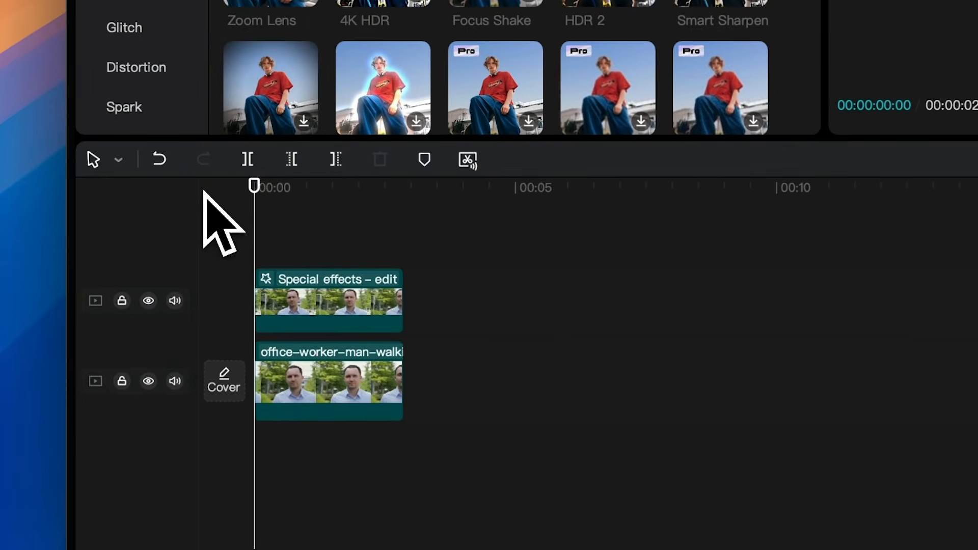
# Step: Add mask keyframes at the first frame and, after shifting the mask onto the face, at the next frame
pyautogui.click(281, 312)
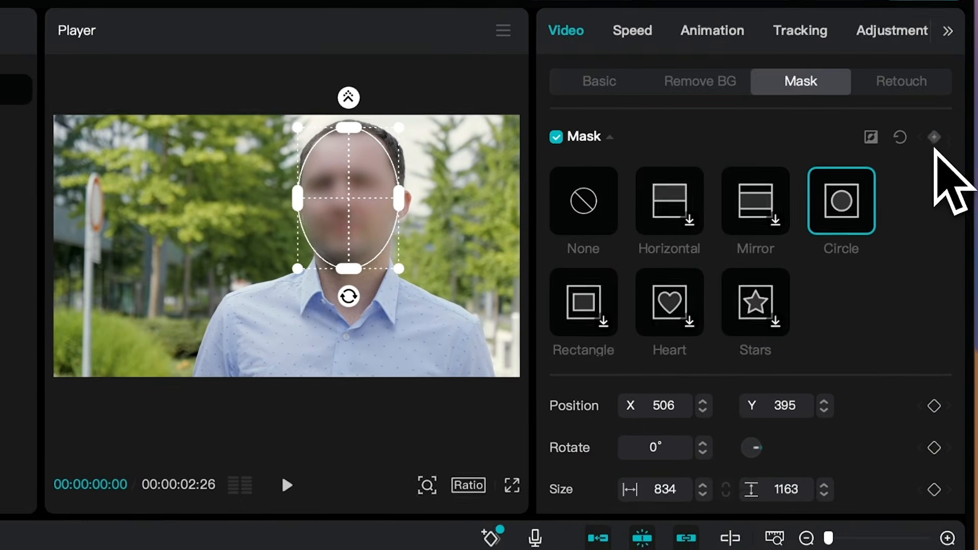
pyautogui.click(929, 143)
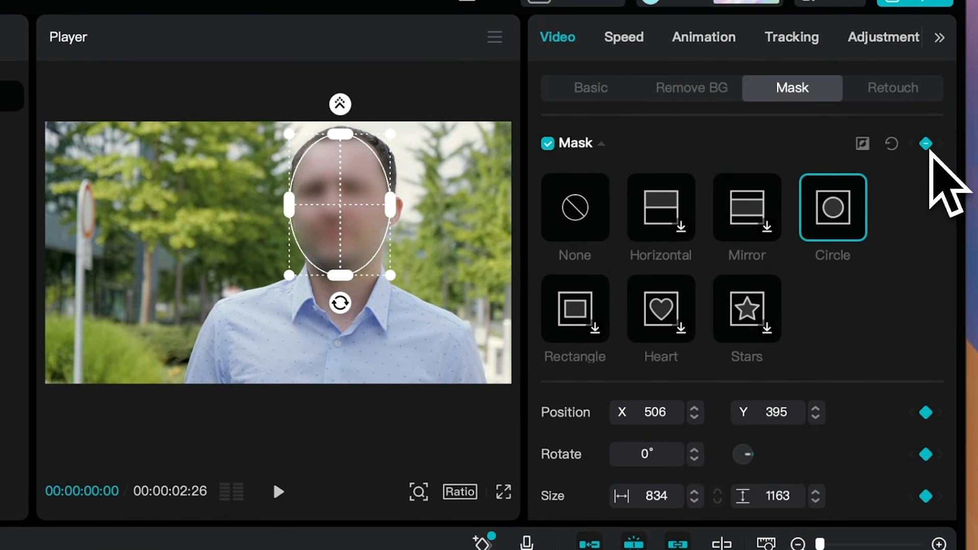
pyautogui.press('Right')
pyautogui.moveTo(365, 213); pyautogui.dragTo(337, 209)
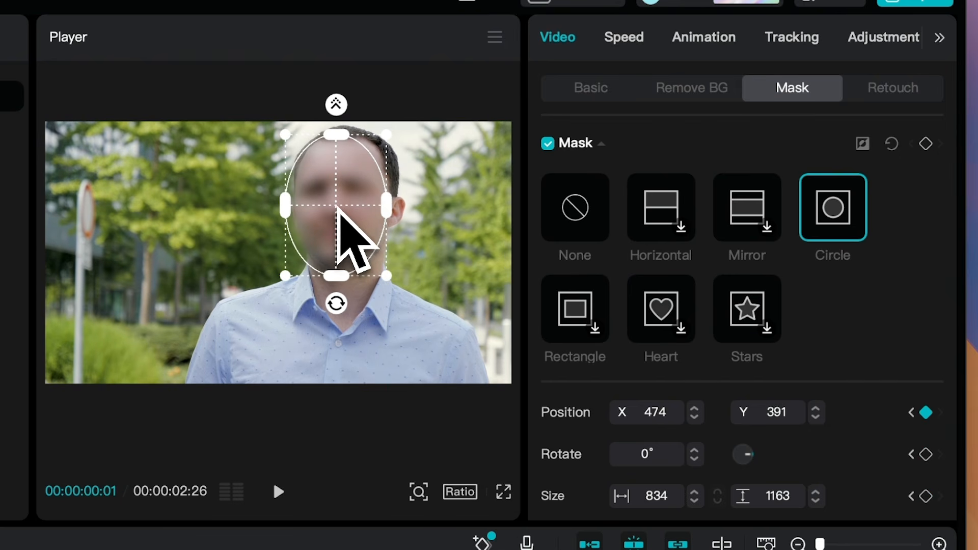
pyautogui.click(925, 144)
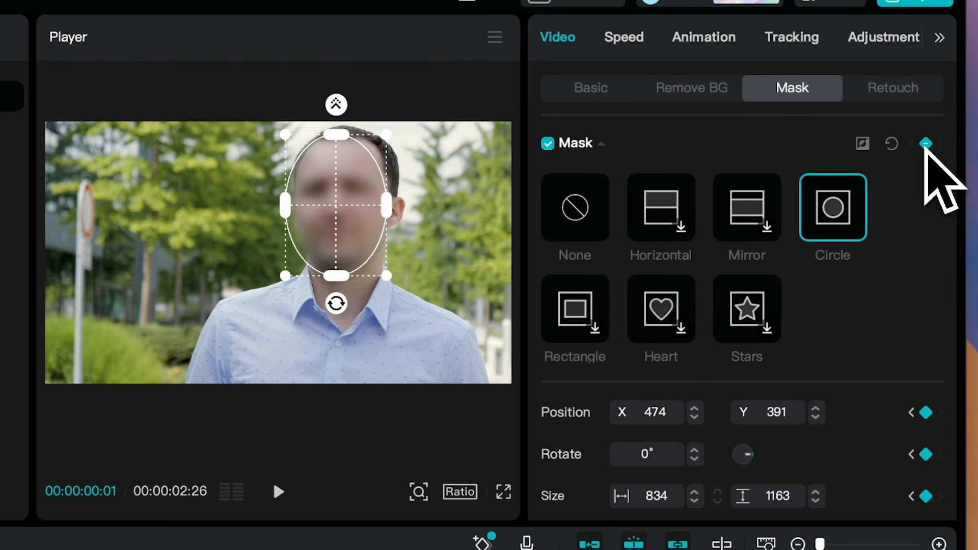
pyautogui.press('Right')
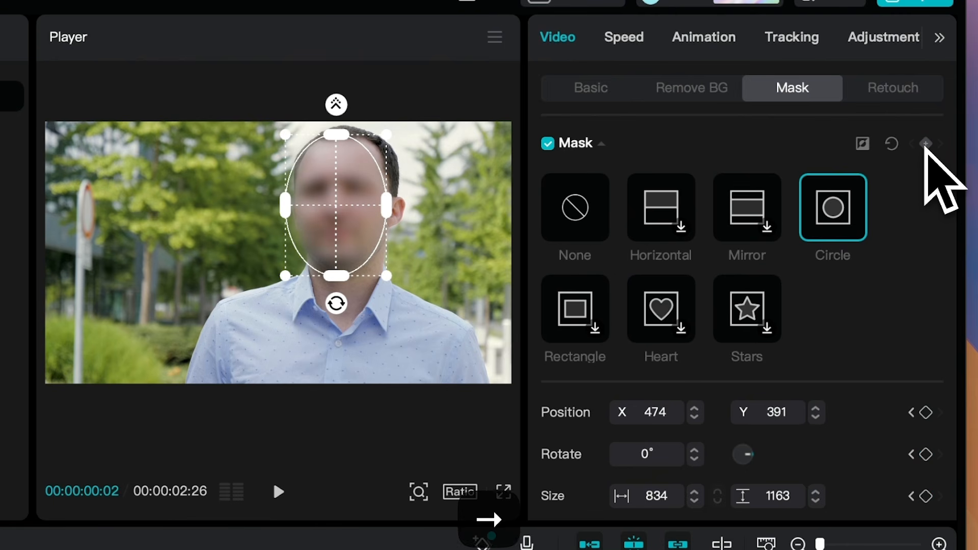
# Step: Shift the circle mask onto the face and add mask keyframes at the next two frames
pyautogui.moveTo(362, 203); pyautogui.dragTo(391, 214)
pyautogui.click(925, 144)
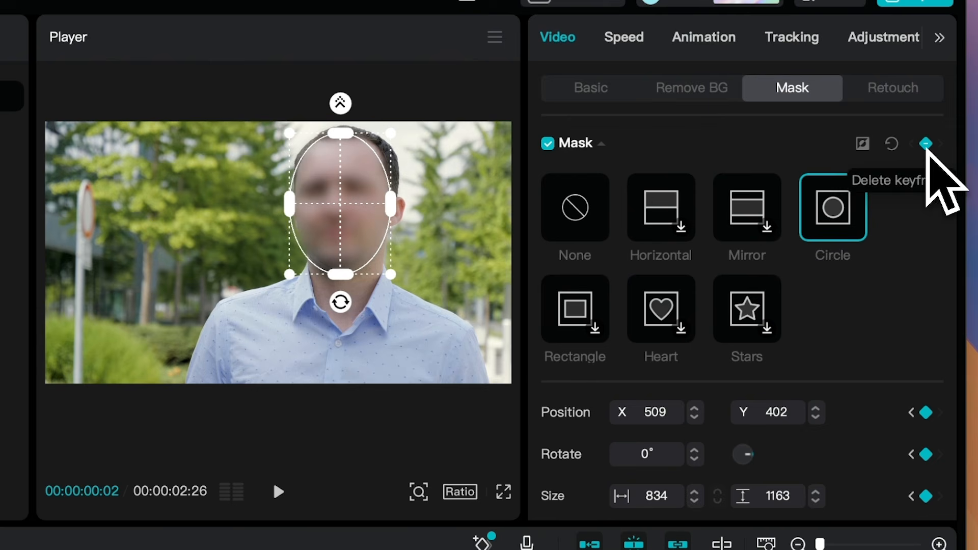
pyautogui.press('Right')
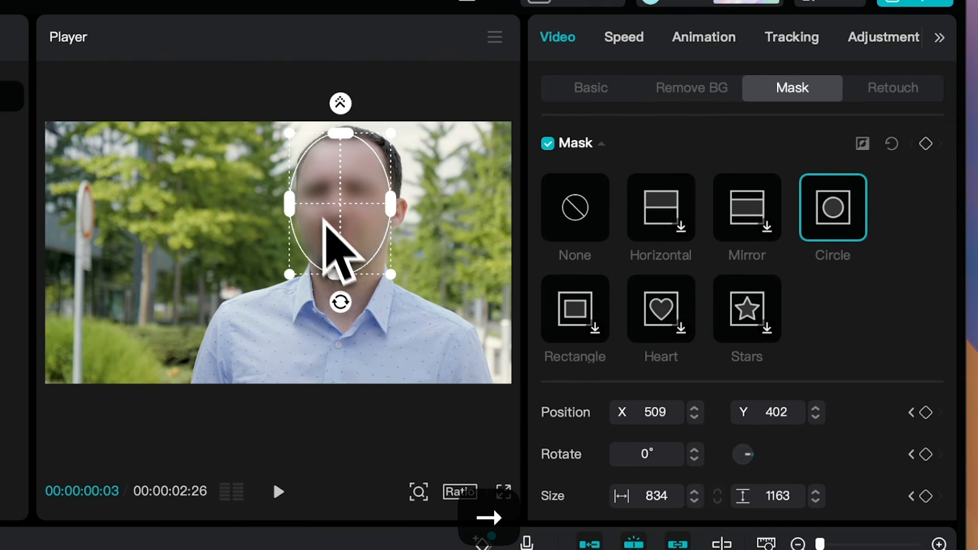
pyautogui.moveTo(333, 203); pyautogui.dragTo(341, 206)
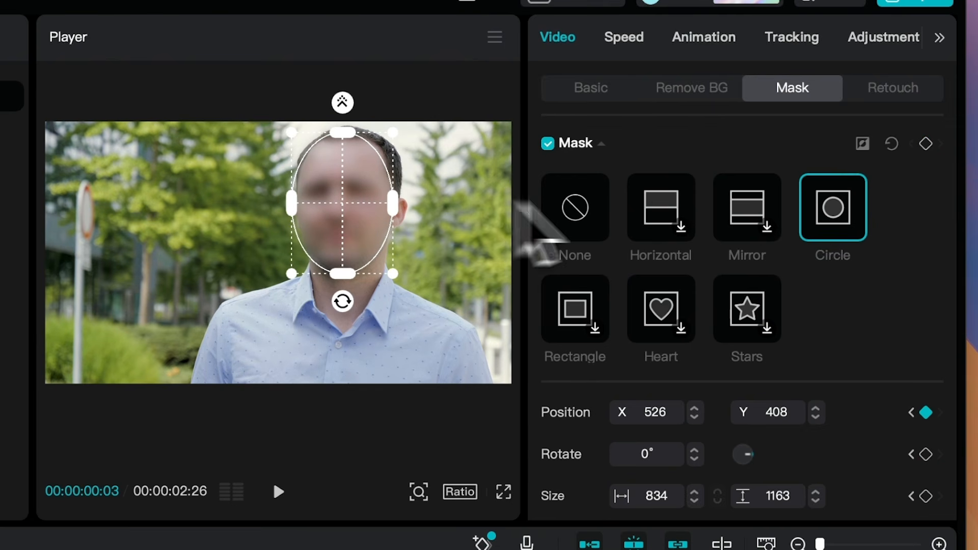
pyautogui.click(926, 145)
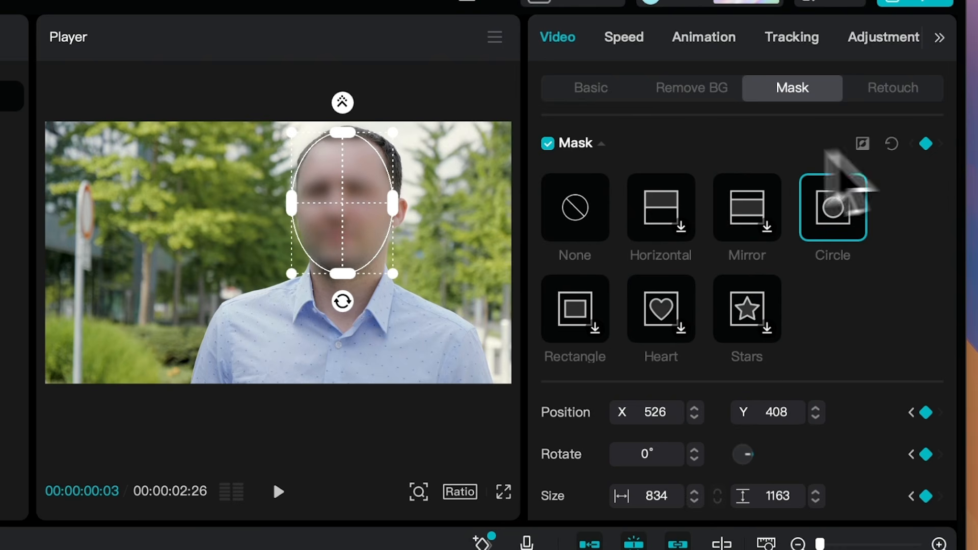
# Step: Advance frame by frame, repositioning the mask over the face and keyframing it at each frame
pyautogui.press('Right')
pyautogui.moveTo(346, 202); pyautogui.dragTo(342, 203)
pyautogui.click(924, 144)
pyautogui.press('Right')
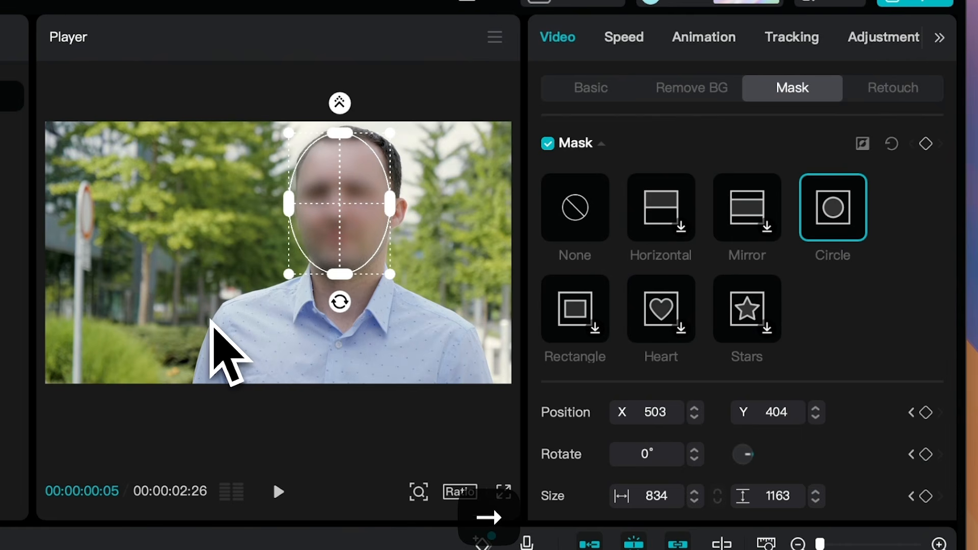
pyautogui.moveTo(340, 216); pyautogui.dragTo(349, 203)
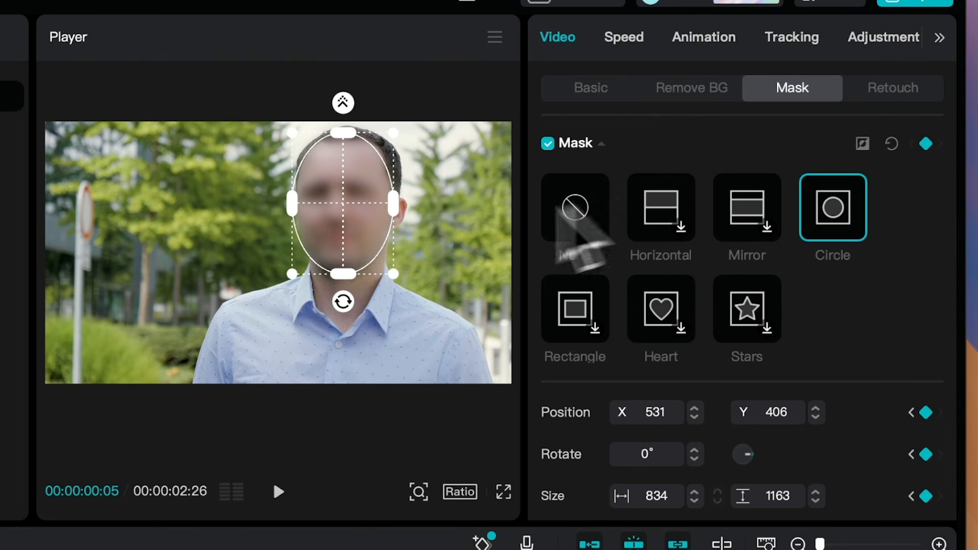
pyautogui.press('Right')
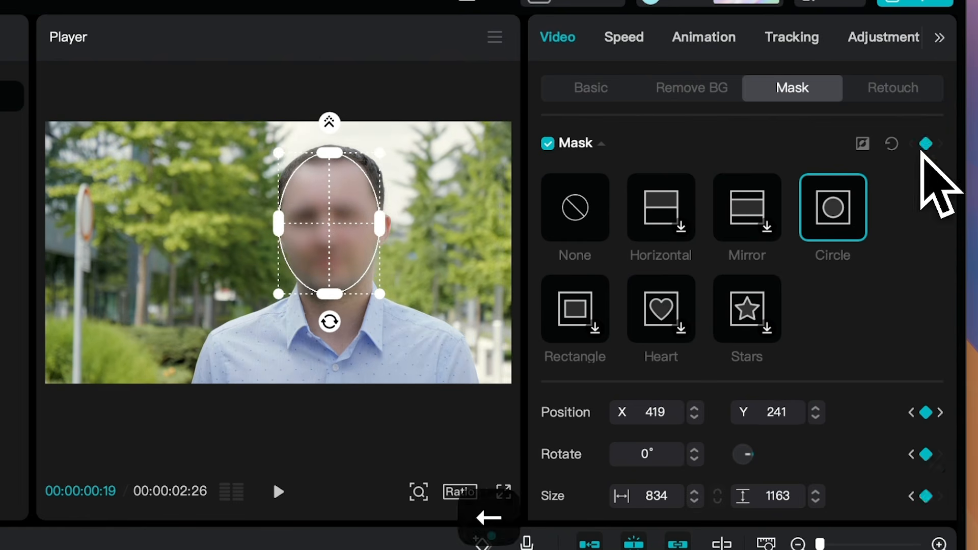
# Step: Continue stepping through the clip to its end, keeping the mask keyframed over the man's face
pyautogui.press('Right')
pyautogui.press('Right')
pyautogui.press('Right')
pyautogui.press('Right')
pyautogui.press('Right')
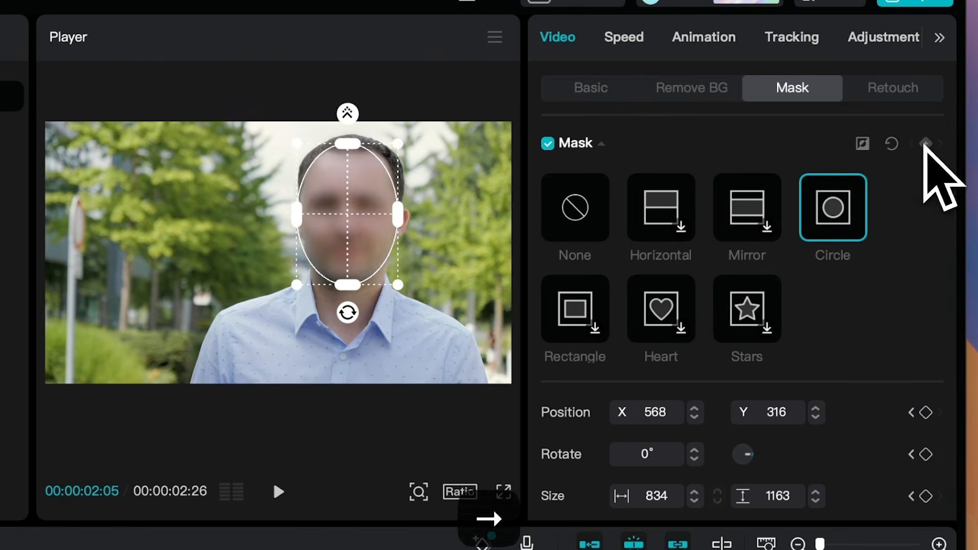
pyautogui.press('Right')
pyautogui.press('Right')
pyautogui.press('Right')
pyautogui.press('Right')
pyautogui.press('Right')
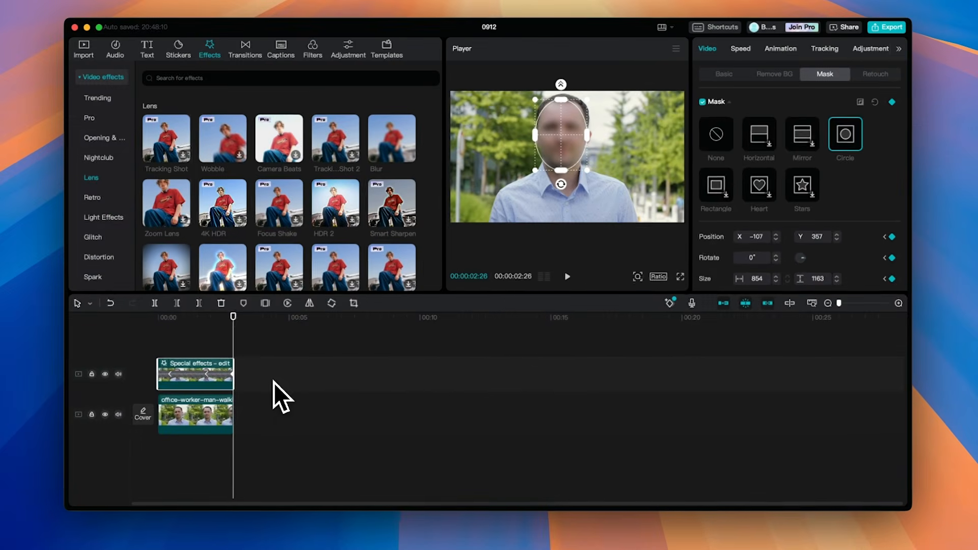
# Step: Return the playhead to the start and play back the masked blur to review the tracking
pyautogui.click(273, 381)
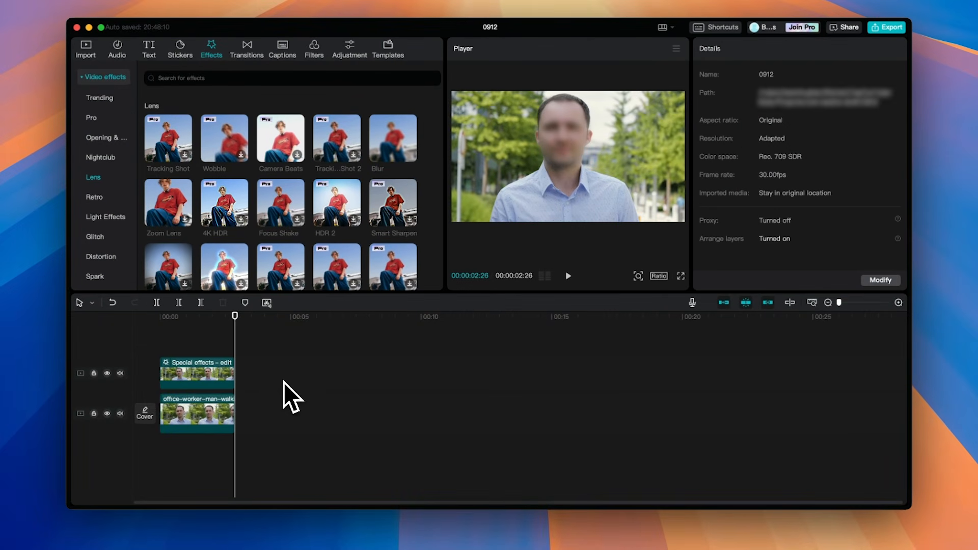
pyautogui.moveTo(206, 339); pyautogui.dragTo(130, 334)
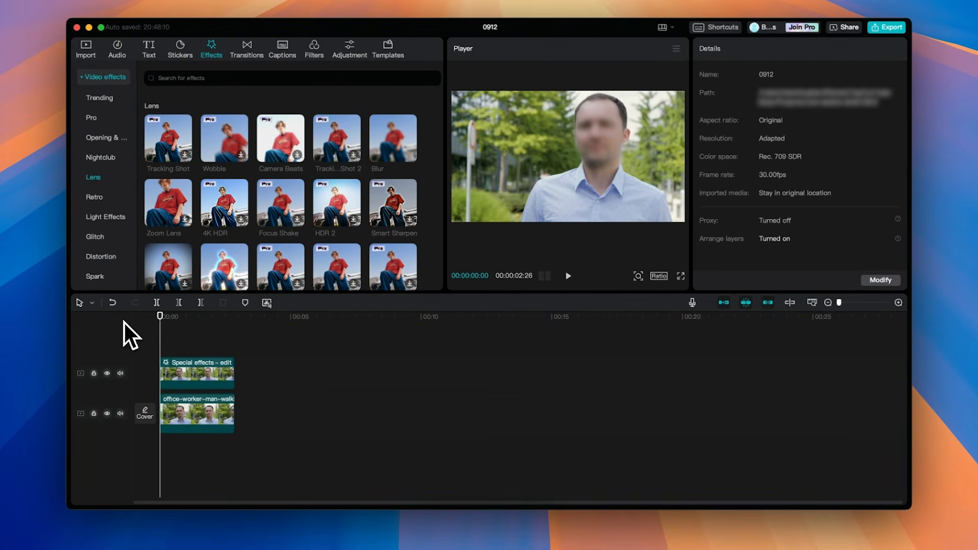
pyautogui.press('space')
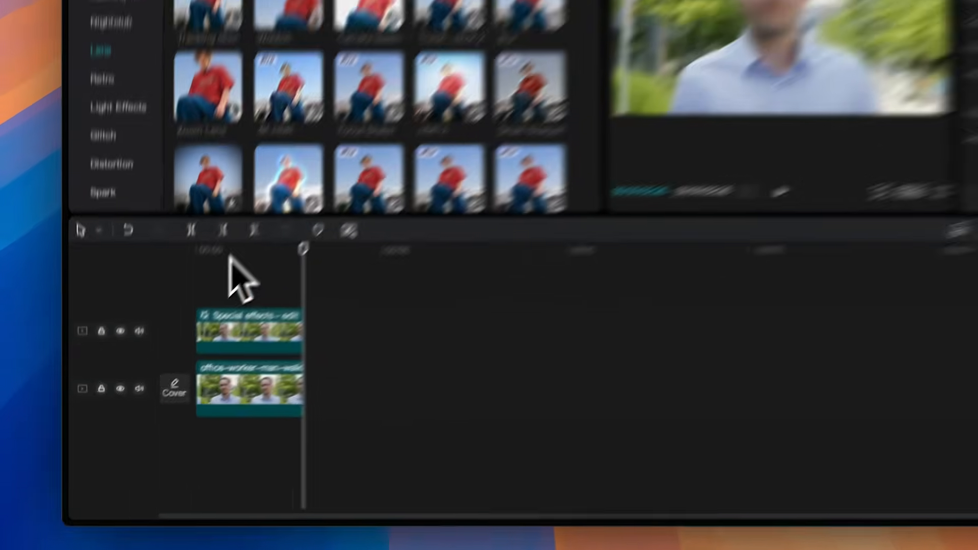
# Step: Open the effect settings of the special effects clip and raise the Blur strength to 95
pyautogui.click(177, 316)
pyautogui.click(204, 371)
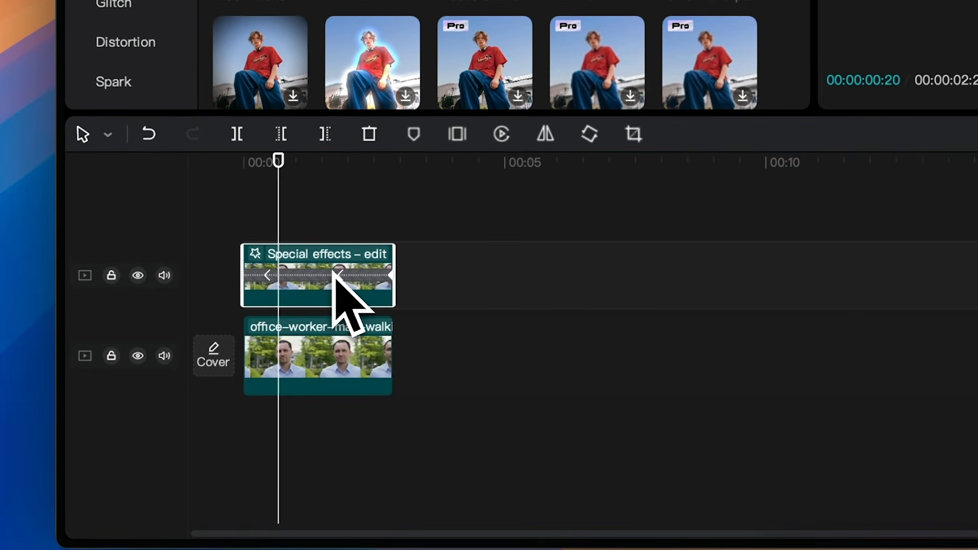
pyautogui.rightClick(325, 258)
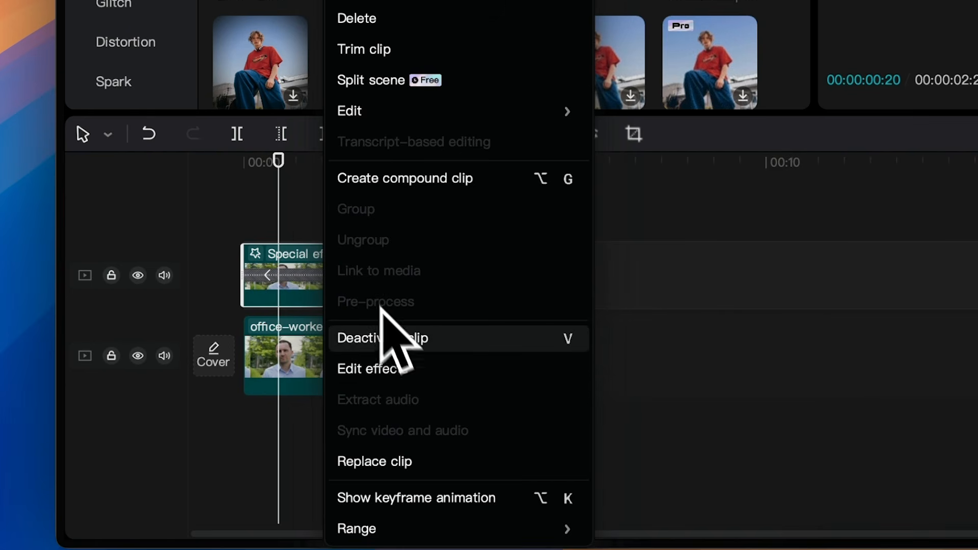
pyautogui.click(387, 366)
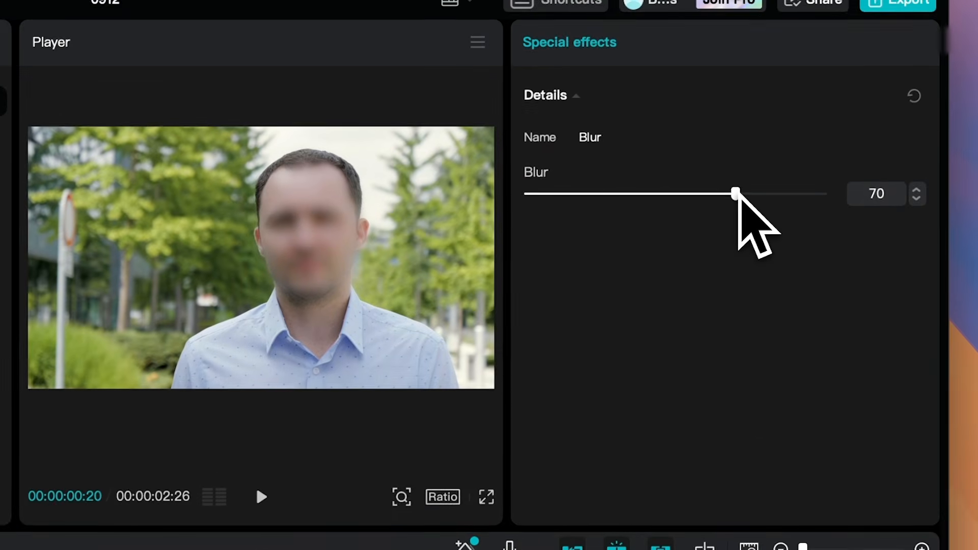
pyautogui.moveTo(737, 195); pyautogui.dragTo(750, 195)
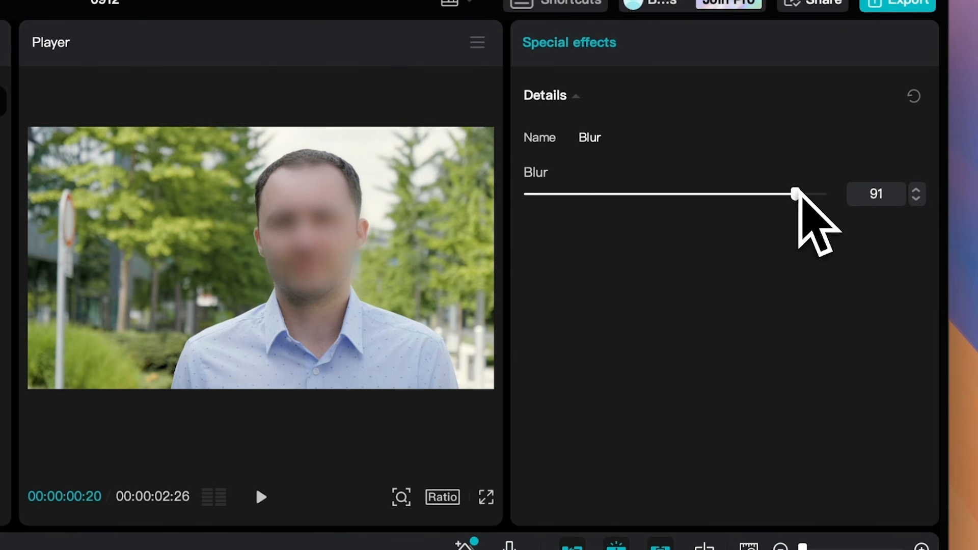
pyautogui.moveTo(817, 194); pyautogui.dragTo(808, 194)
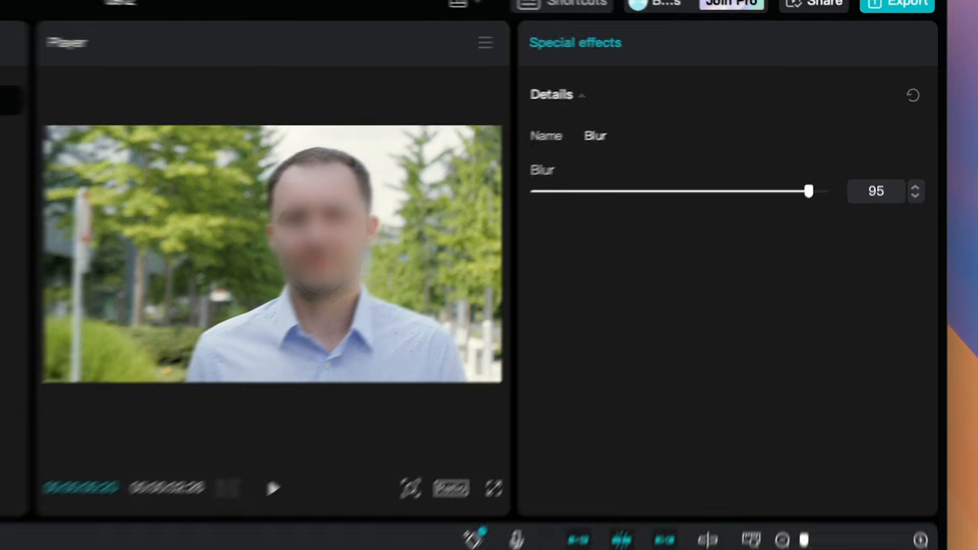
# Step: Return the playhead to the start and play the video to preview the stronger face blur
pyautogui.click(332, 392)
pyautogui.click(160, 343)
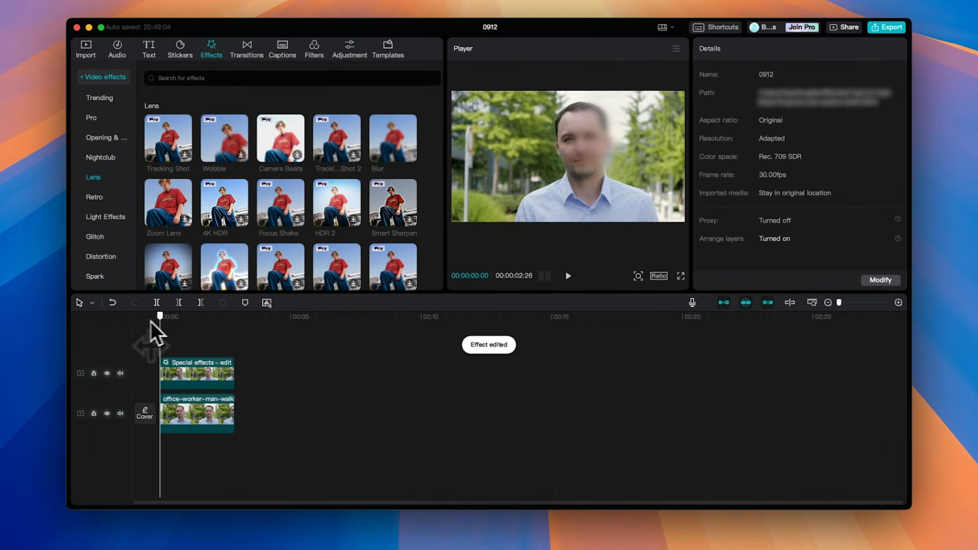
pyautogui.press('space')
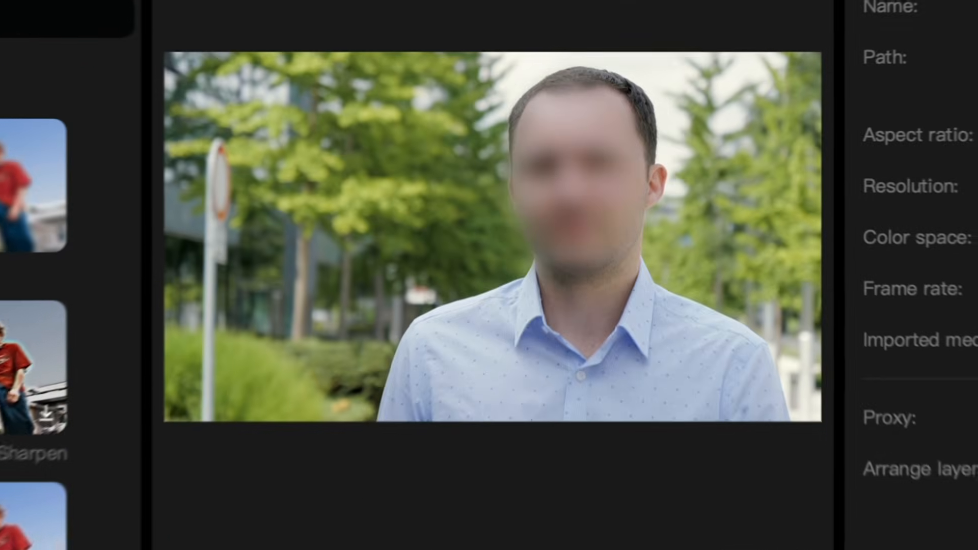